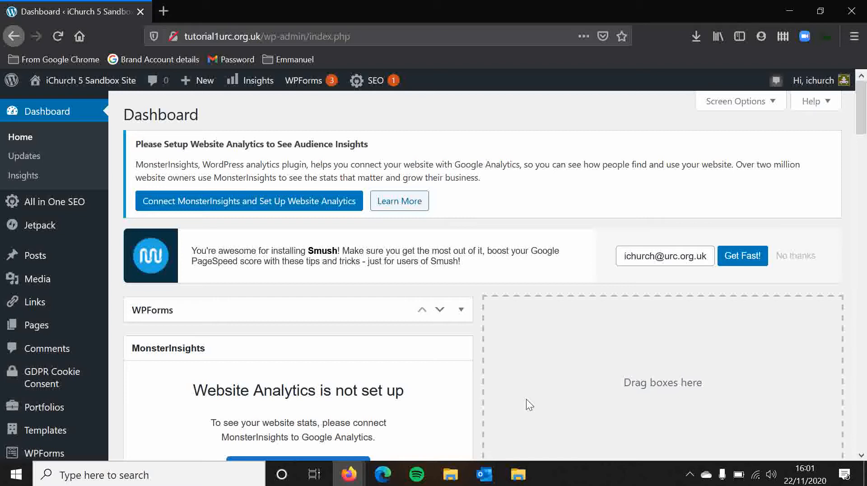
# - Open the site's Media Library and look through the stored images, documents and audio files
pyautogui.moveTo(34, 283)
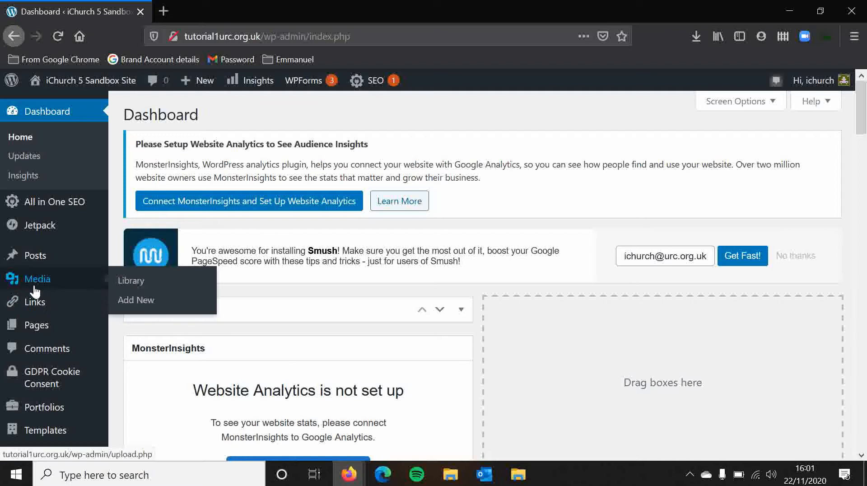
pyautogui.click(34, 283)
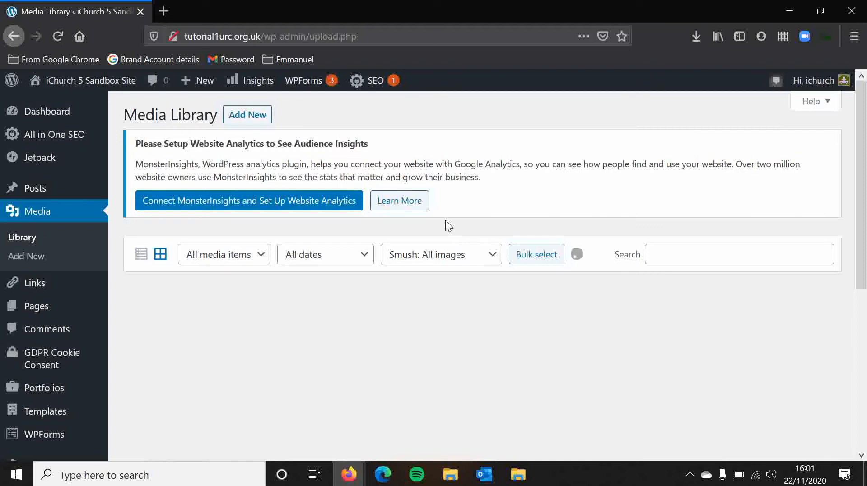
pyautogui.scroll(-10, 445, 221)
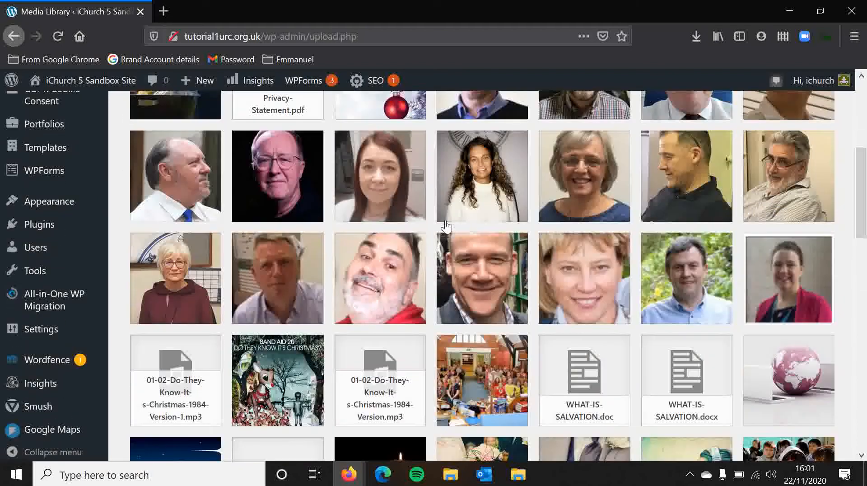
pyautogui.scroll(6, 446, 226)
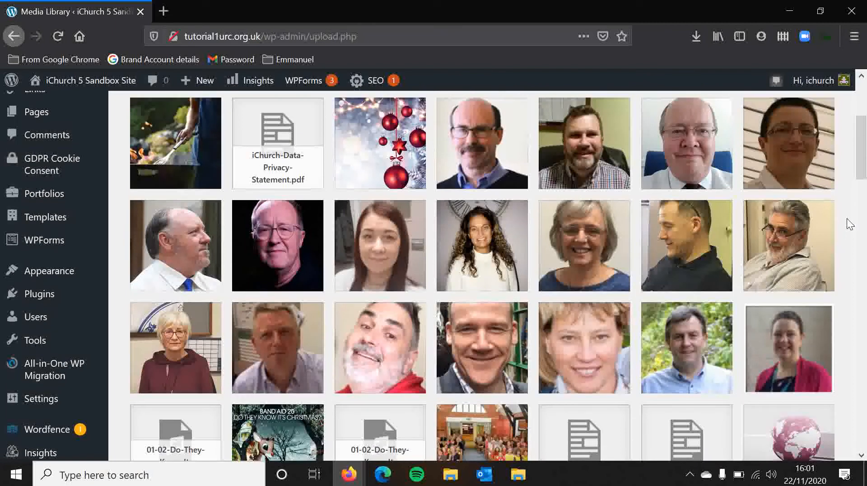
pyautogui.scroll(-4, 846, 219)
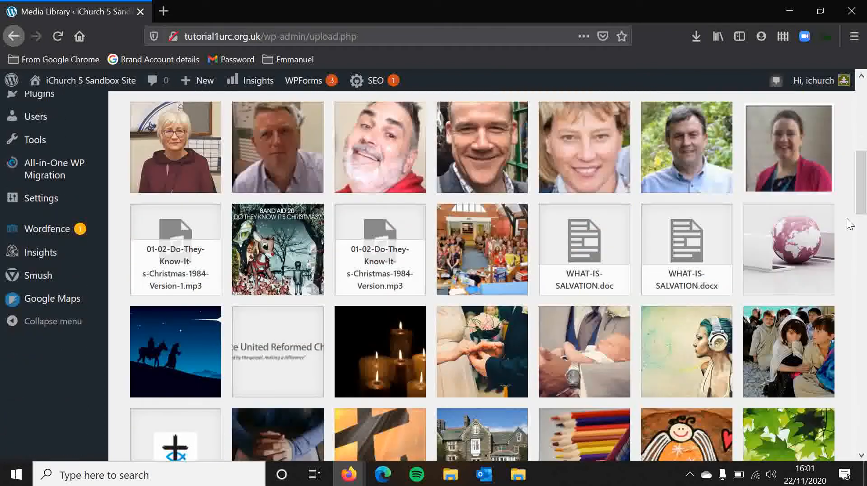
pyautogui.scroll(-5, 847, 218)
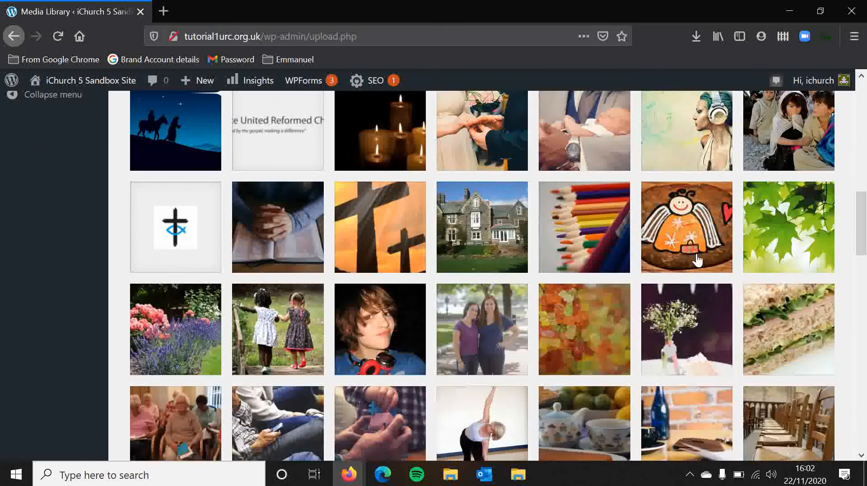
pyautogui.scroll(-4, 843, 237)
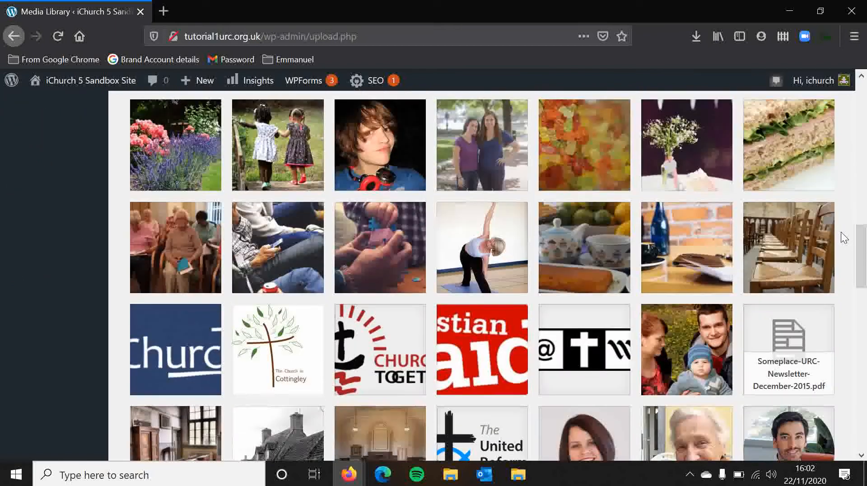
pyautogui.scroll(15, 843, 237)
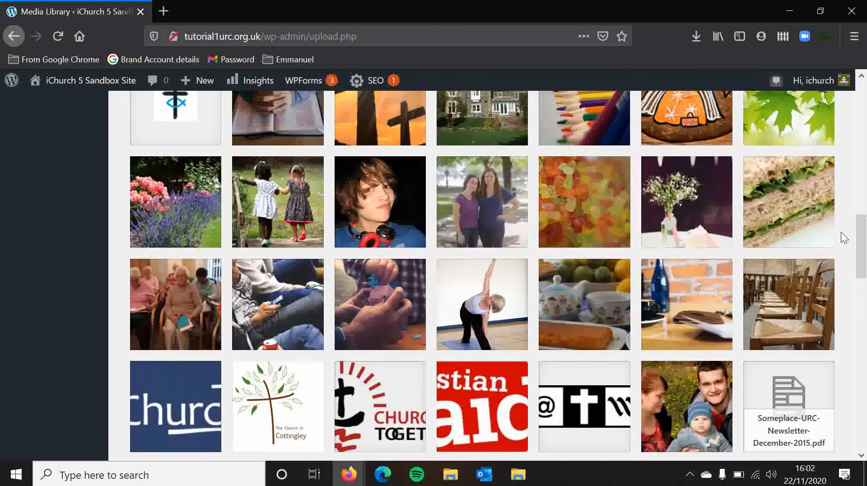
pyautogui.scroll(3, 845, 238)
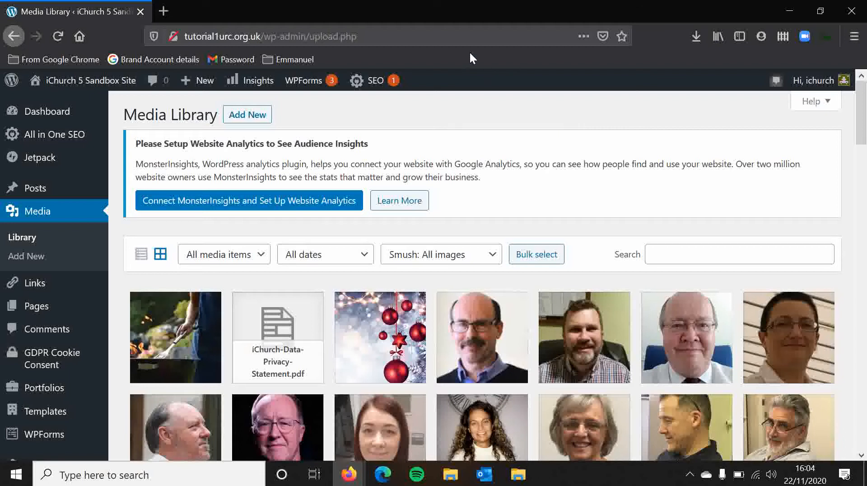
# - Open YouTube in a new browser tab
pyautogui.click(165, 10)
pyautogui.write('yhoutu')
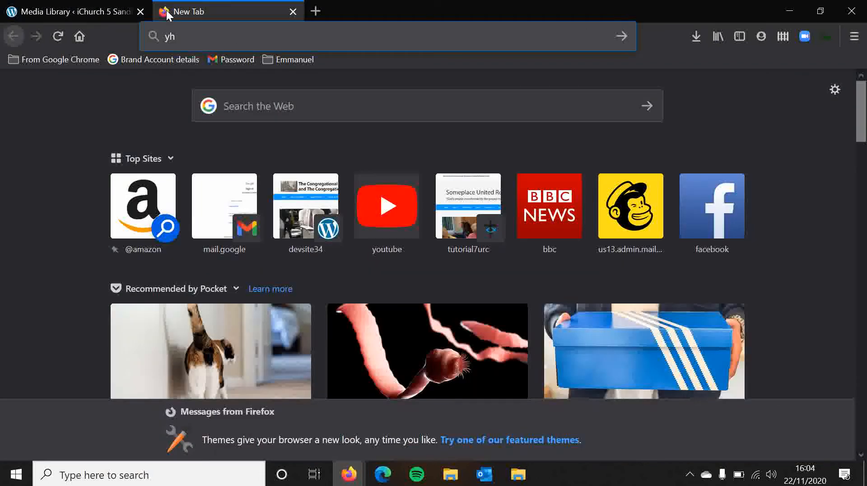
pyautogui.press('BackSpace')
pyautogui.press('BackSpace')
pyautogui.press('BackSpace')
pyautogui.press('BackSpace')
pyautogui.press('BackSpace')
pyautogui.write('outub')
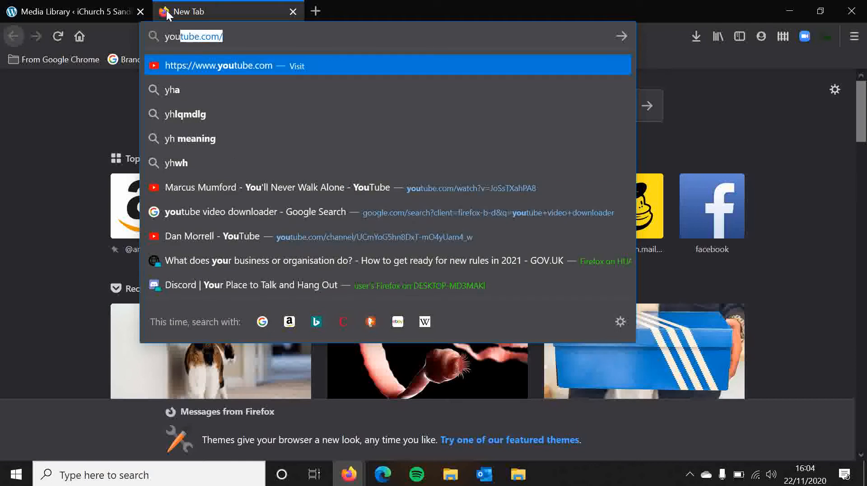
pyautogui.write('e')
pyautogui.press('Return')
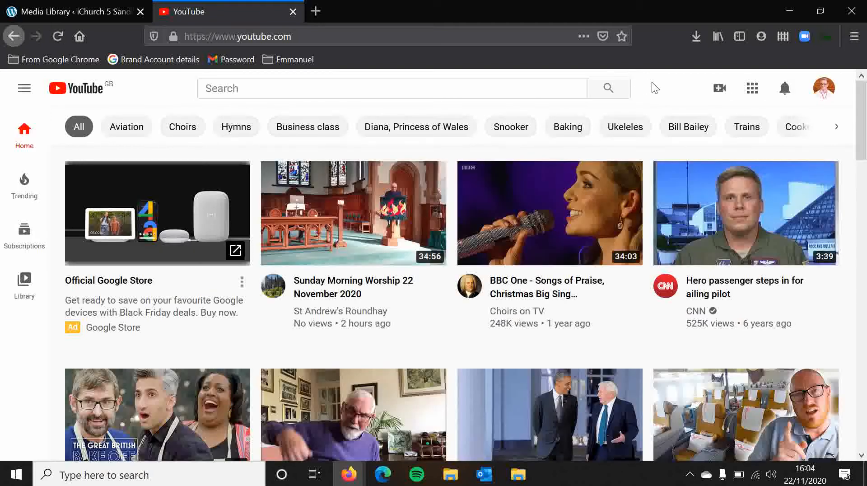
# - Search YouTube for the tutorial creator's channel by name and open the video "iChurch Tutorials - 17. Events"
pyautogui.click(416, 92)
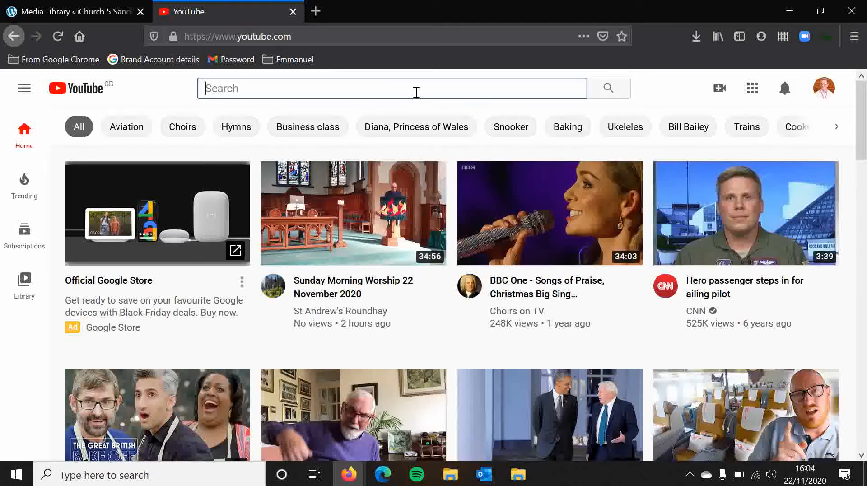
pyautogui.write('dan morrell')
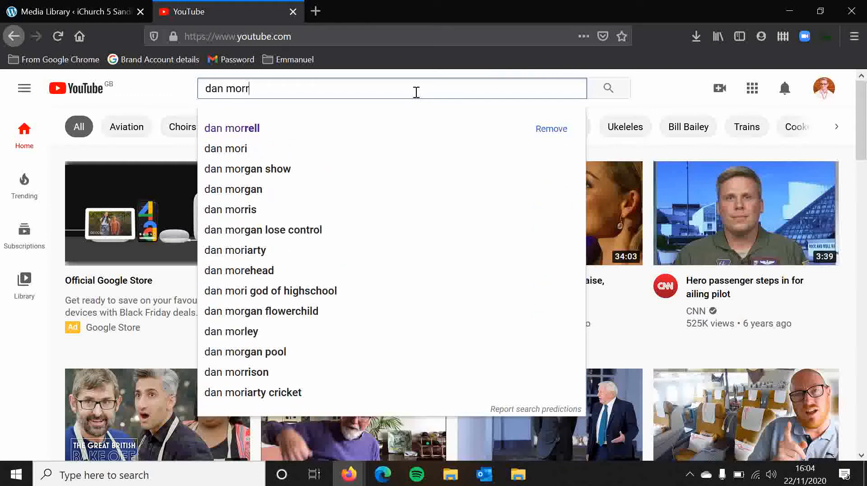
pyautogui.press('Return')
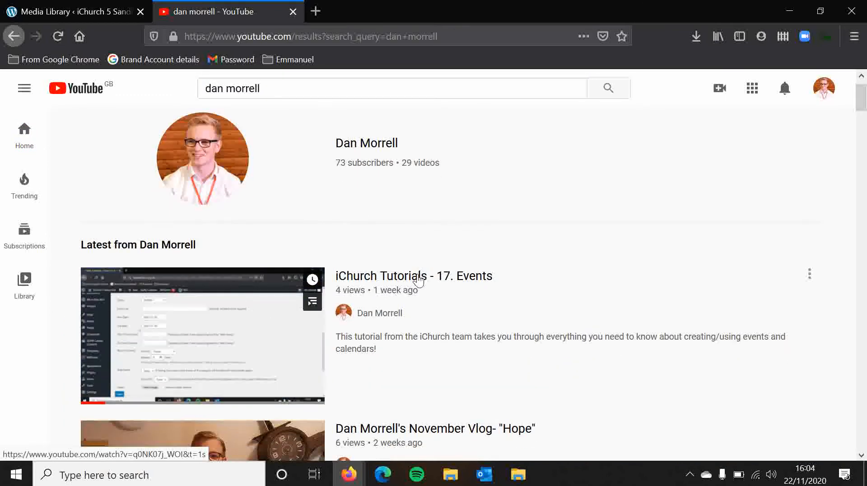
pyautogui.click(414, 287)
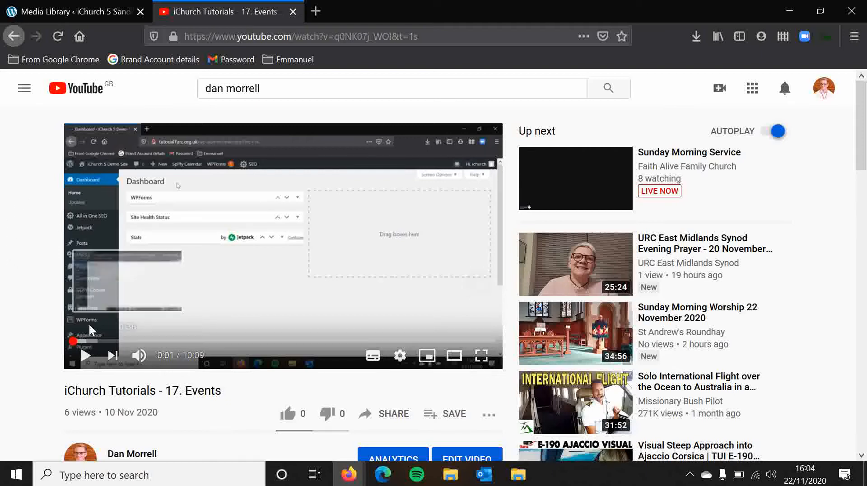
# - Bring up the video's embed code from its sharing options and review the start time, player controls and privacy-enhanced mode settings
pyautogui.click(389, 423)
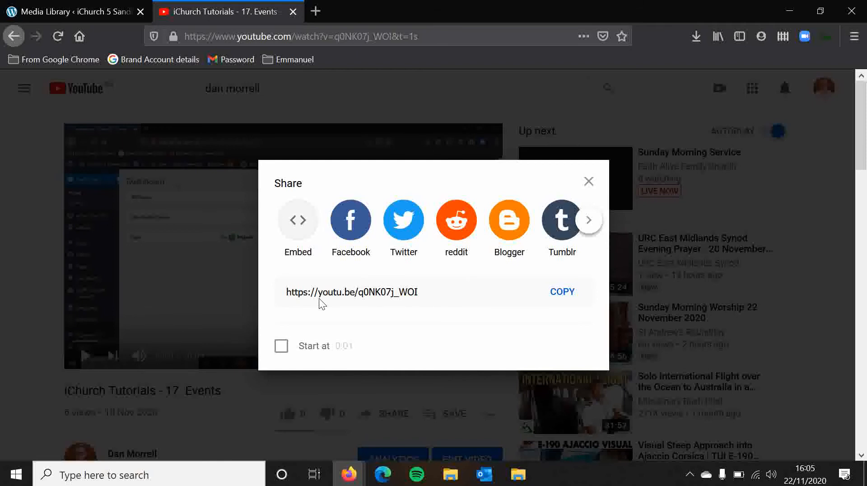
pyautogui.click(299, 223)
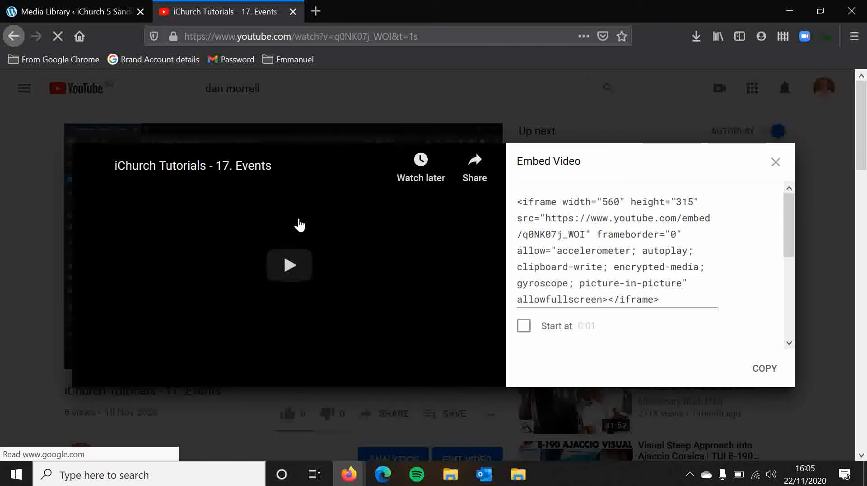
pyautogui.scroll(-3, 613, 229)
pyautogui.scroll(3, 605, 217)
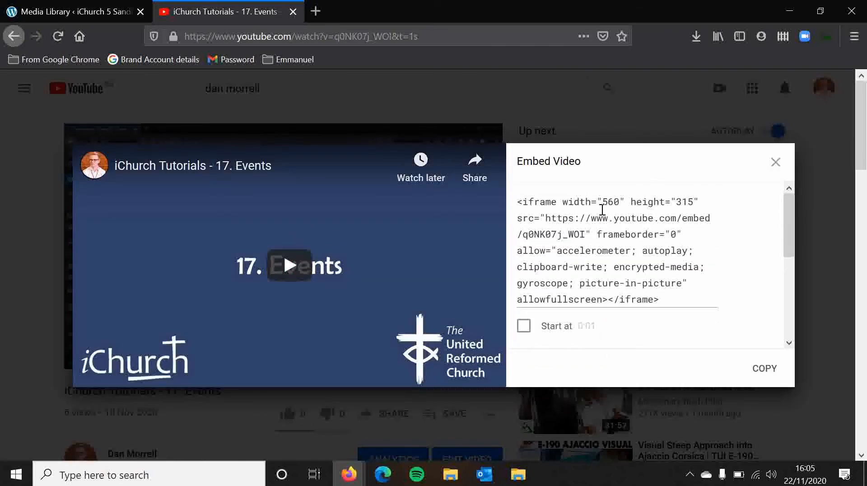
pyautogui.scroll(-3, 634, 276)
pyautogui.scroll(3, 634, 274)
pyautogui.moveTo(787, 231)
pyautogui.mouseDown()
pyautogui.moveTo(787, 248)
pyautogui.moveTo(787, 233)
pyautogui.mouseUp()
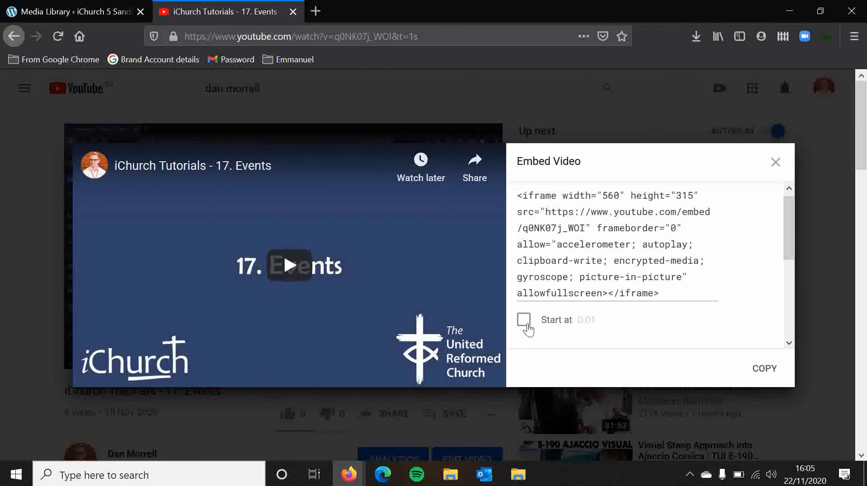
pyautogui.scroll(-3, 591, 305)
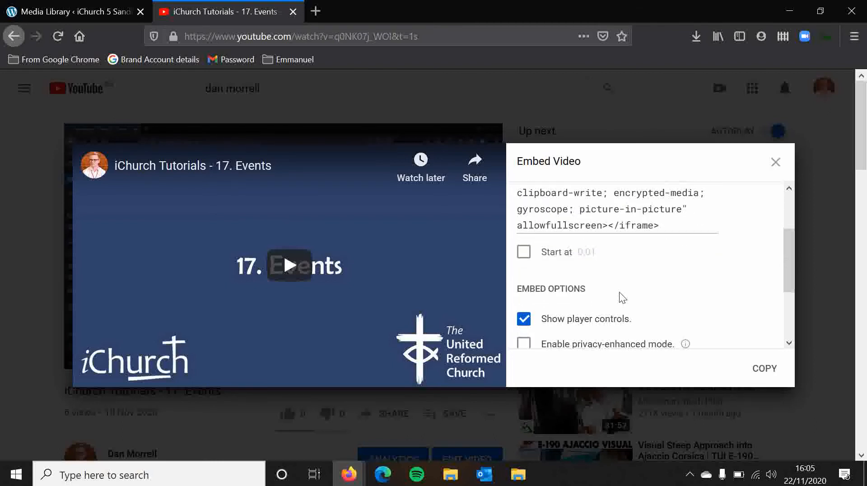
pyautogui.scroll(-3, 621, 268)
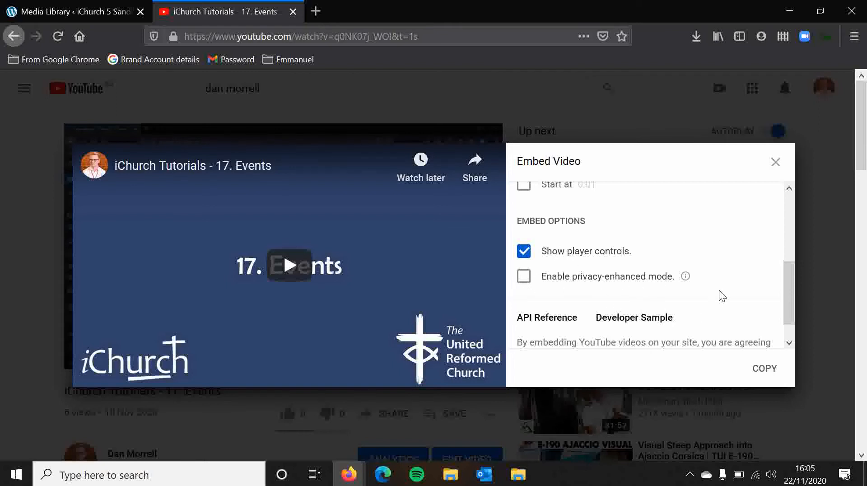
pyautogui.scroll(-1, 719, 294)
pyautogui.scroll(5, 673, 292)
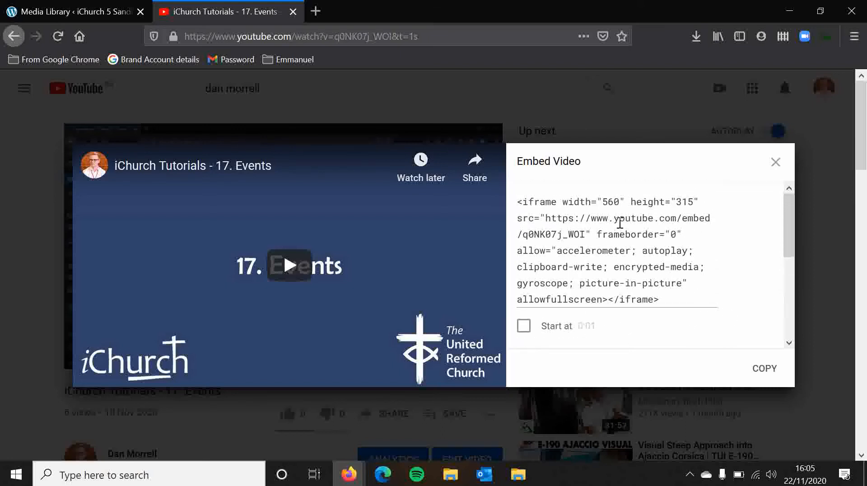
# - Check the width and height values in the iframe code and copy the complete embed code
pyautogui.moveTo(604, 203); pyautogui.dragTo(622, 203)
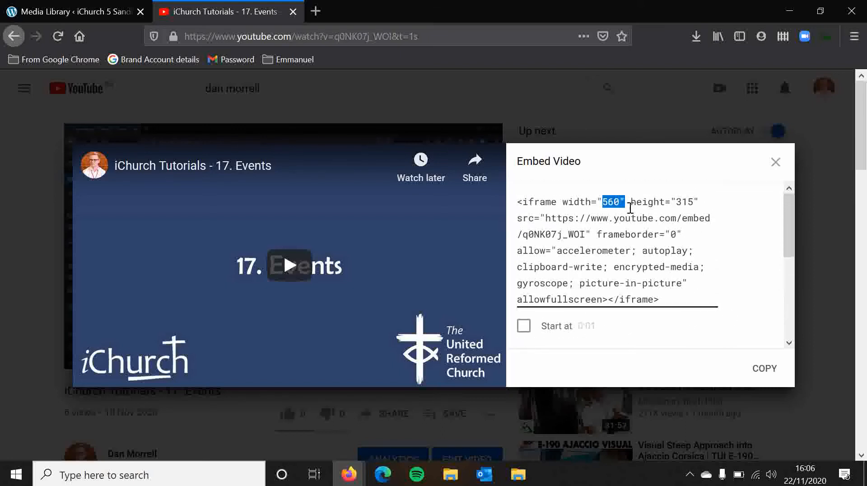
pyautogui.tripleClick(682, 204)
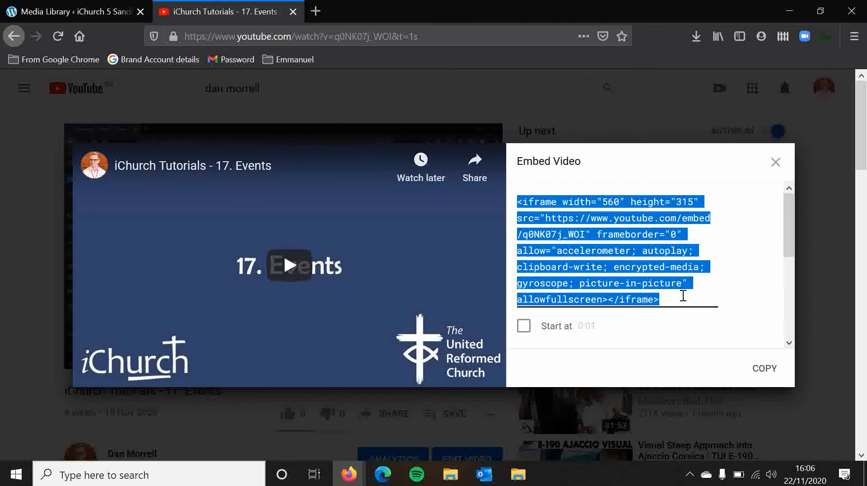
pyautogui.click(760, 374)
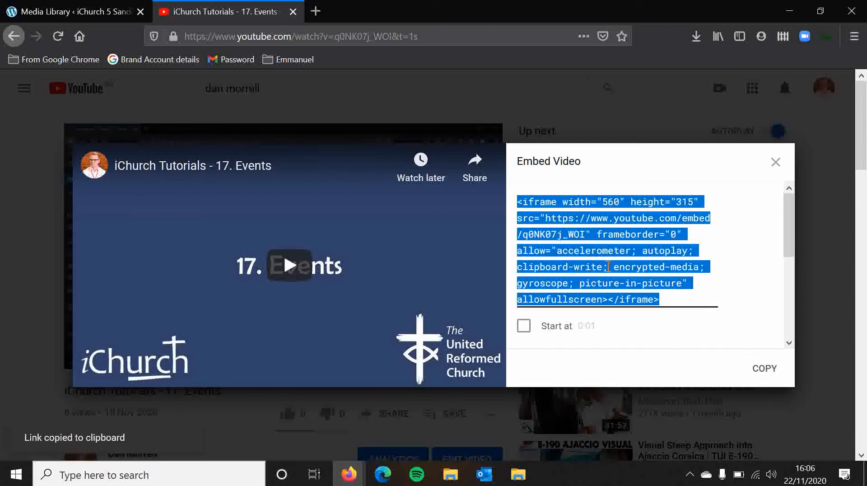
# - Return to the WordPress site, create a new page and title it "Test"
pyautogui.click(52, 6)
pyautogui.moveTo(36, 306)
pyautogui.click(54, 311)
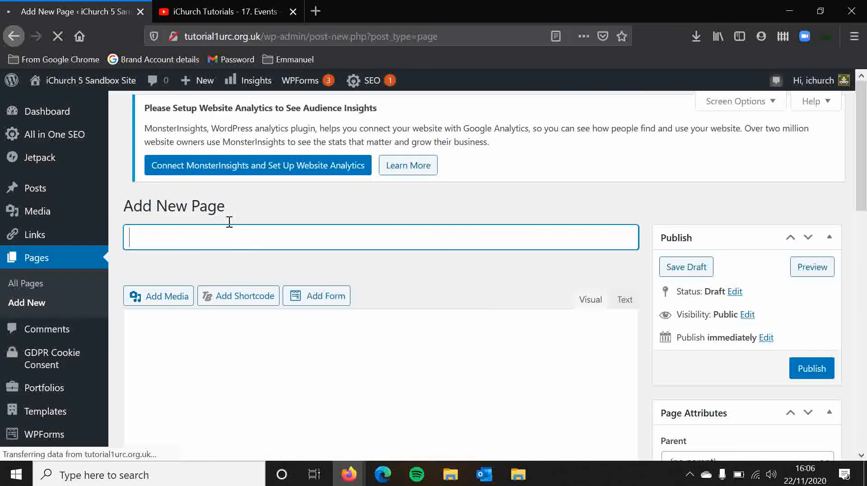
pyautogui.write('TEst')
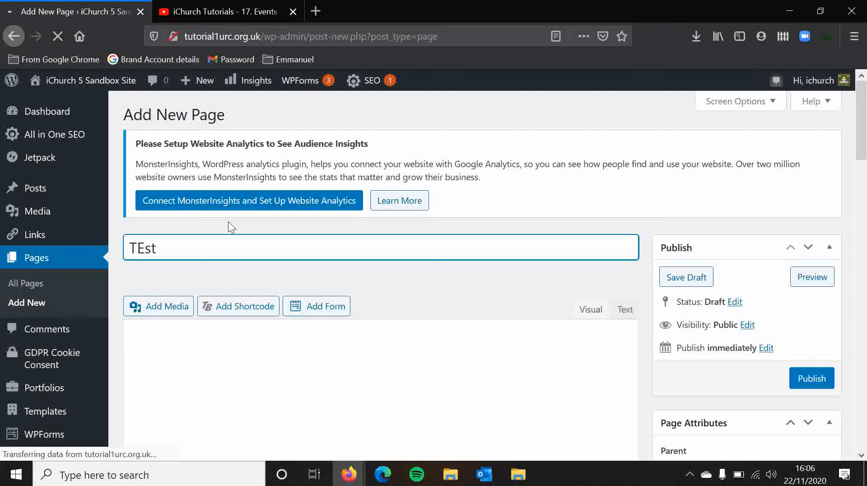
pyautogui.press('BackSpace')
pyautogui.press('BackSpace')
pyautogui.press('BackSpace')
pyautogui.write('est')
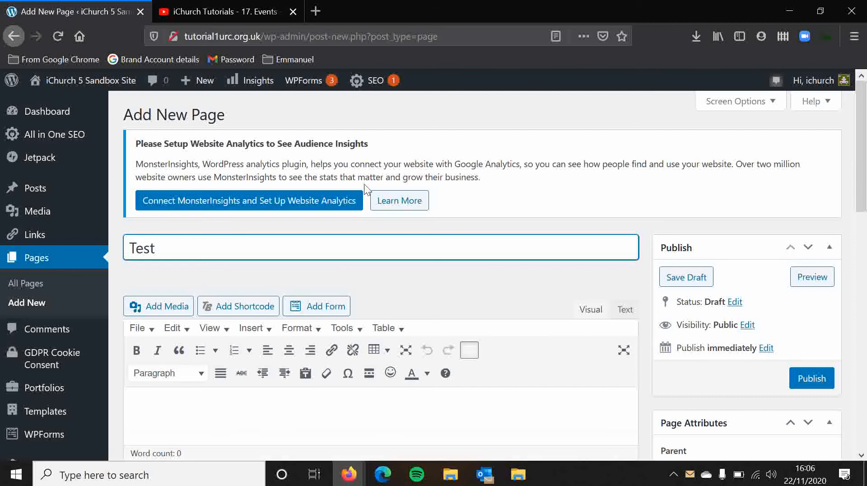
pyautogui.click(478, 289)
# - Paste the copied YouTube iframe code into the page's content as HTML and show the embedded video in the visual editor
pyautogui.scroll(-3, 476, 253)
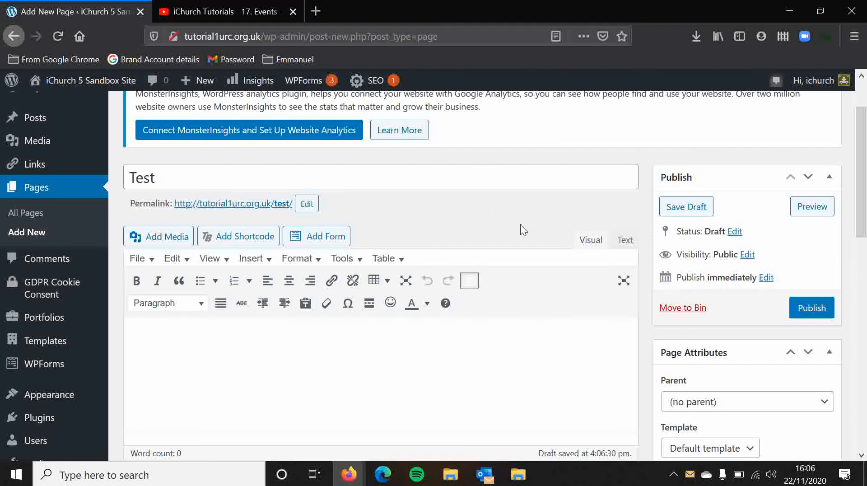
pyautogui.scroll(-3, 465, 216)
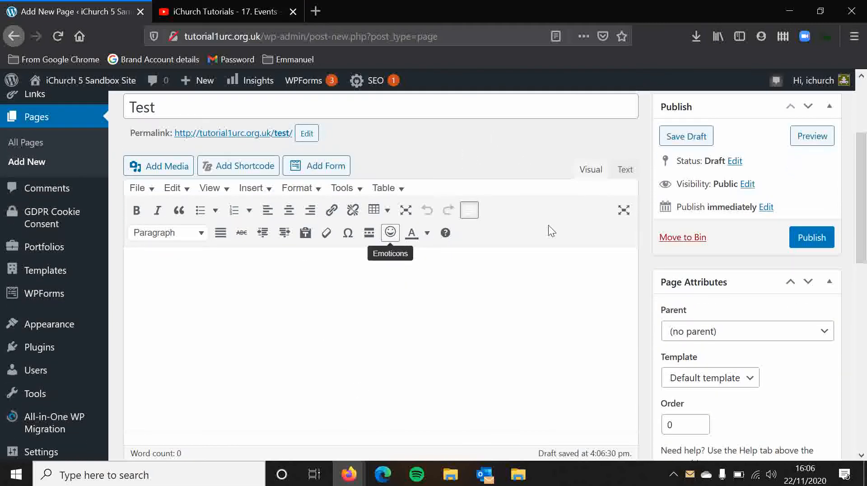
pyautogui.click(623, 172)
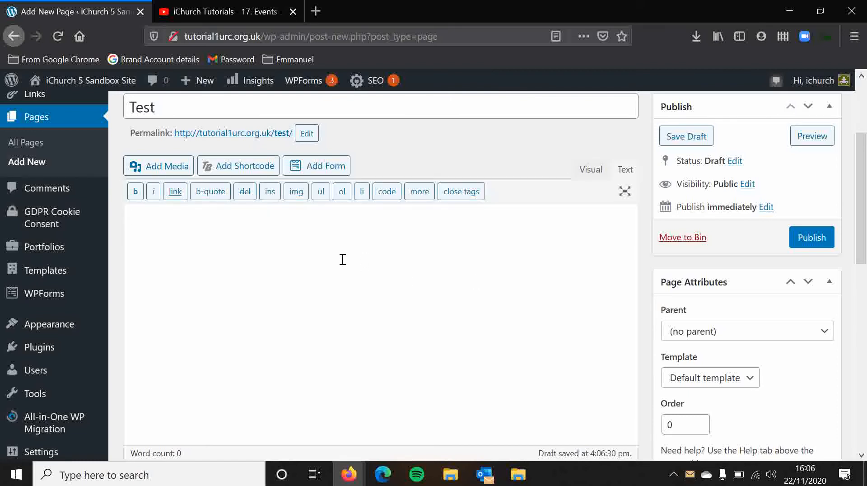
pyautogui.rightClick(287, 227)
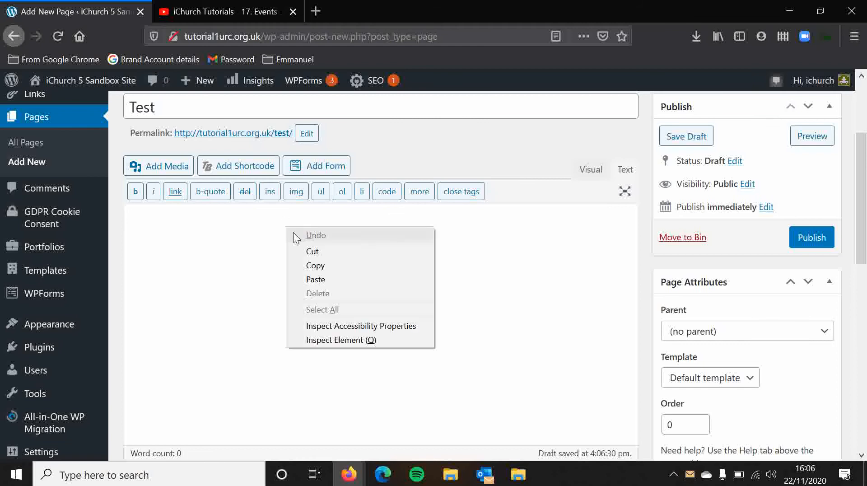
pyautogui.click(318, 280)
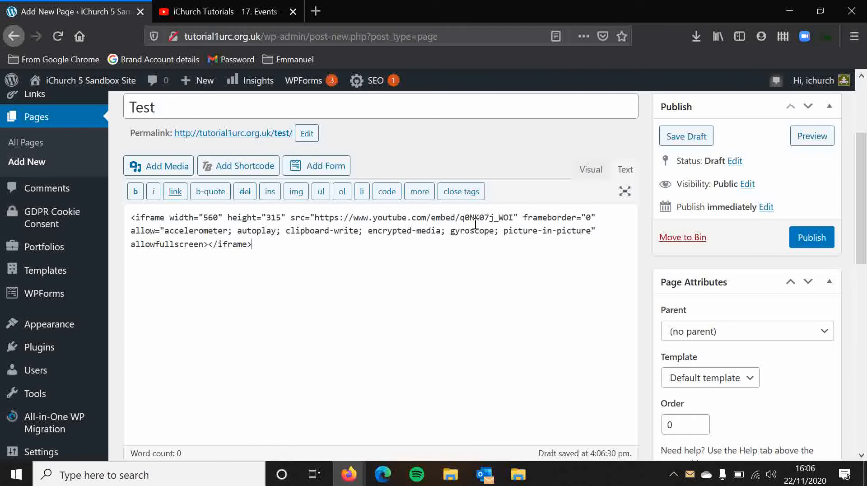
pyautogui.click(591, 169)
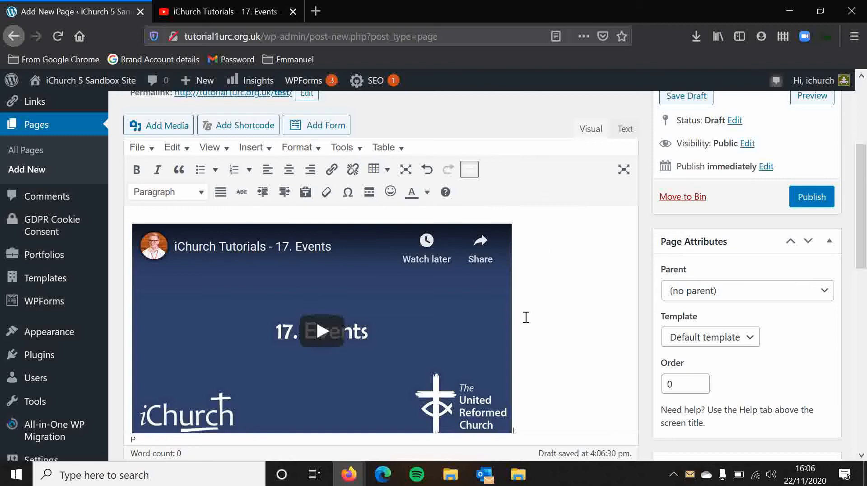
# - Set the iframe's width to 300 in the page's HTML code and check the resized video in the visual editor
pyautogui.click(491, 345)
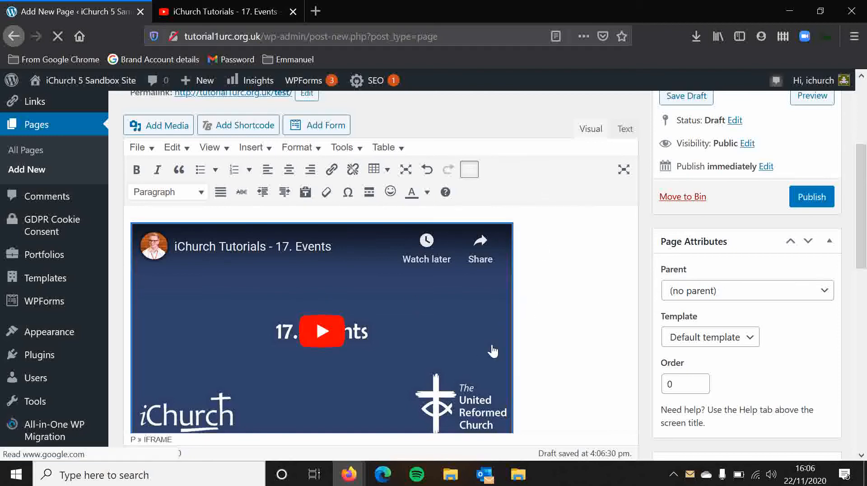
pyautogui.scroll(-3, 552, 272)
pyautogui.scroll(3, 552, 273)
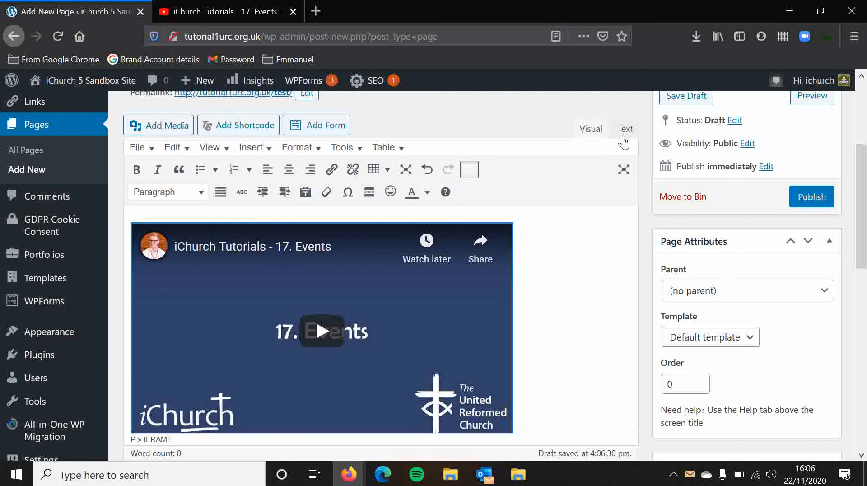
pyautogui.click(625, 131)
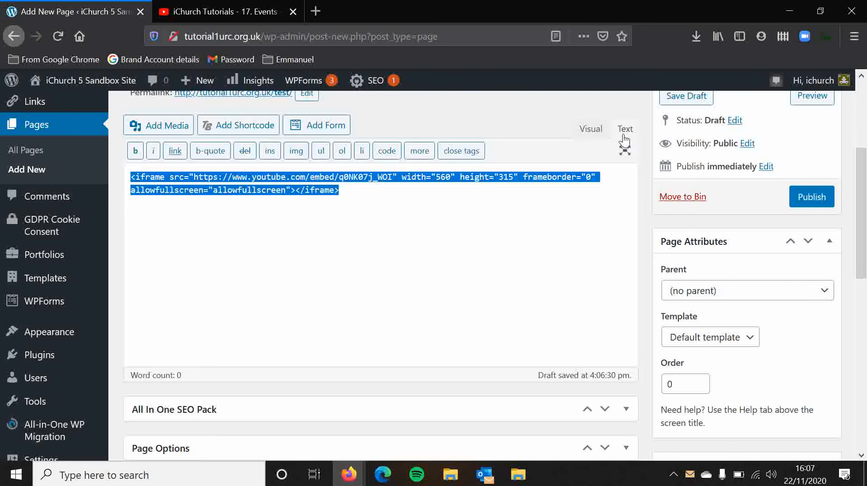
pyautogui.click(399, 192)
pyautogui.moveTo(436, 178); pyautogui.dragTo(452, 178)
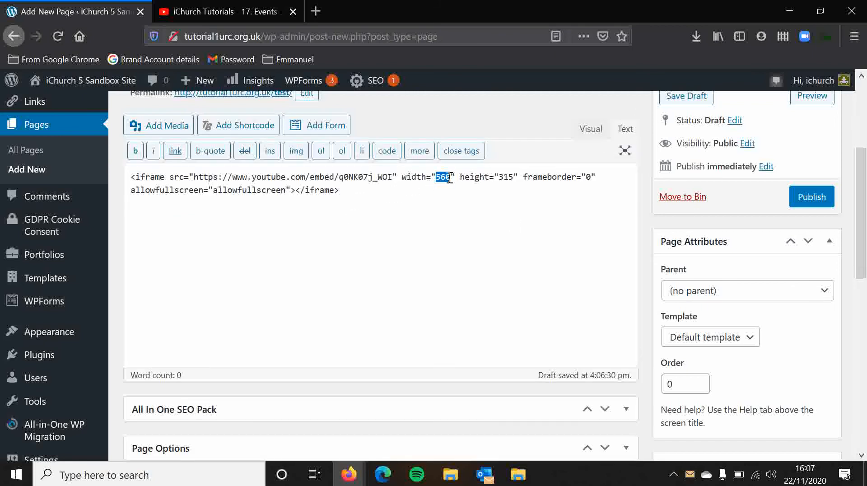
pyautogui.write('300')
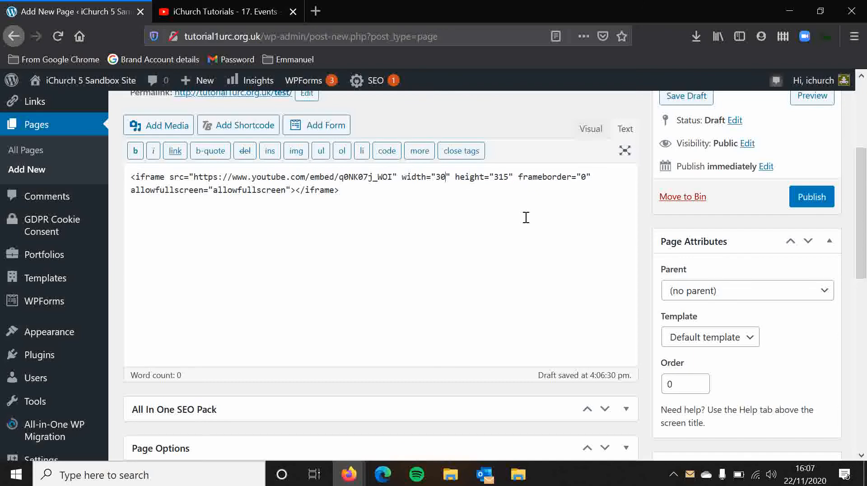
pyautogui.click(591, 128)
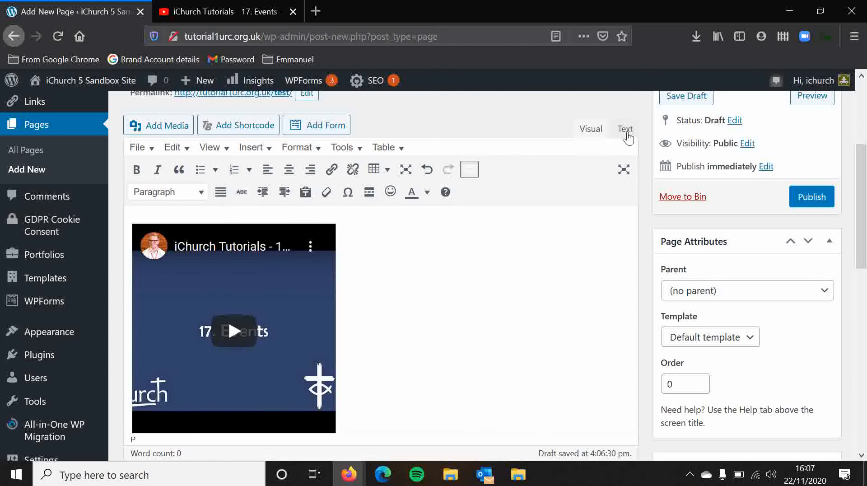
# - Set the iframe's width to 560 in the page's HTML code
pyautogui.click(626, 131)
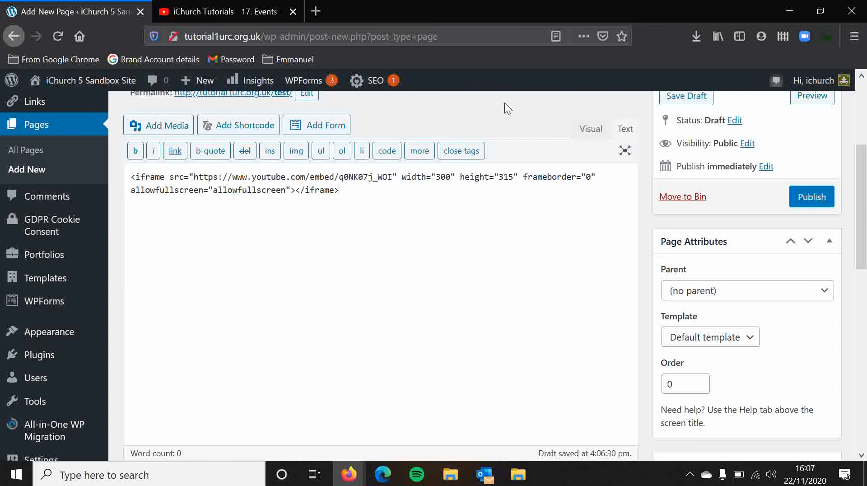
pyautogui.doubleClick(445, 177)
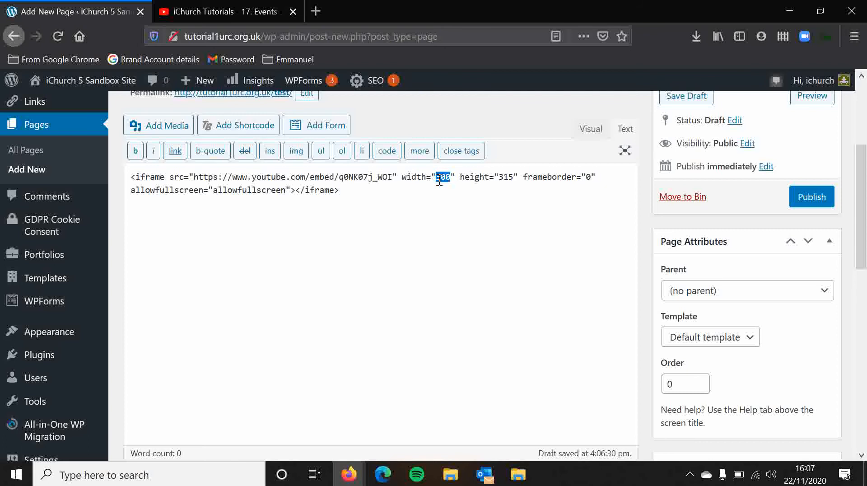
pyautogui.click(194, 1)
pyautogui.click(77, 11)
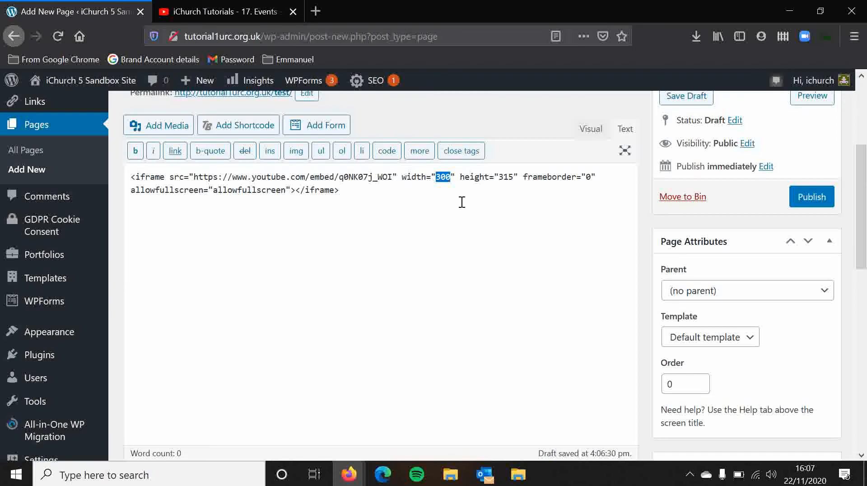
pyautogui.write('560')
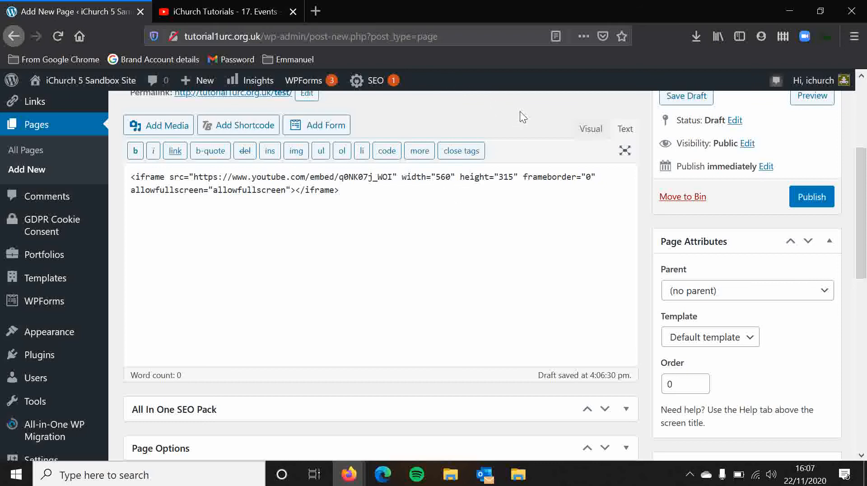
pyautogui.moveTo(437, 176); pyautogui.dragTo(513, 176)
pyautogui.click(502, 150)
pyautogui.scroll(2, 522, 156)
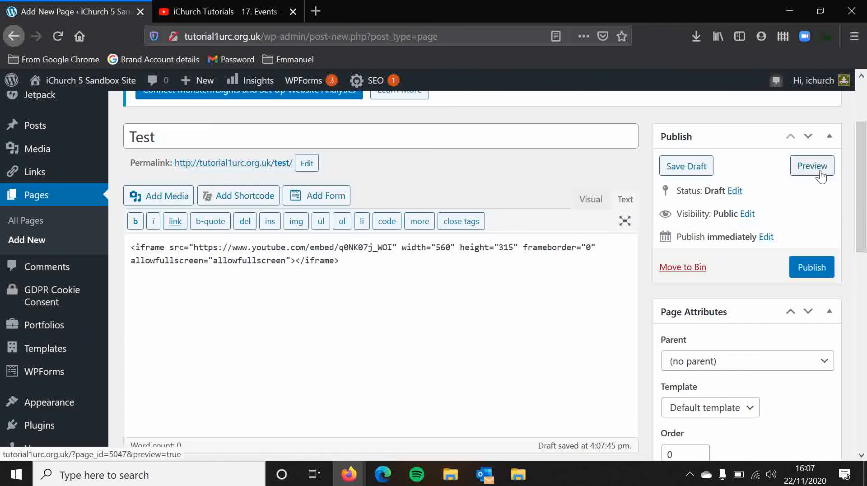
# - Preview the "Test" page, play the embedded video briefly, then pause and mute it
pyautogui.click(820, 176)
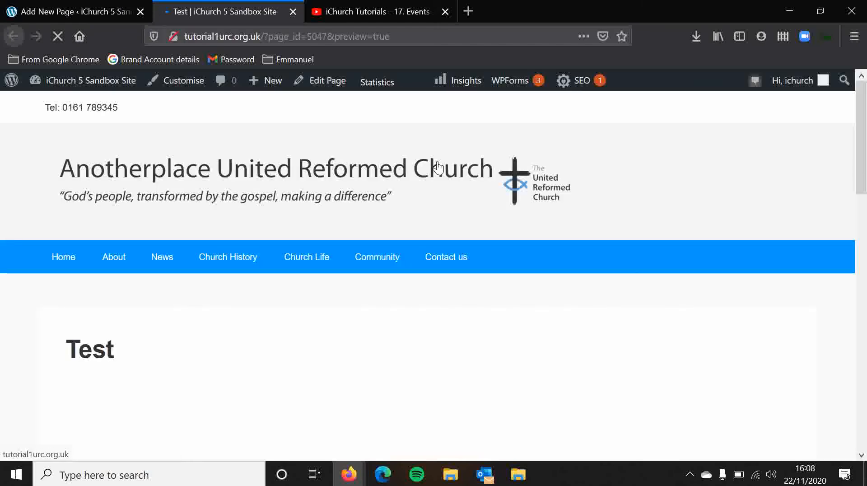
pyautogui.scroll(-2, 424, 235)
pyautogui.scroll(-2, 425, 240)
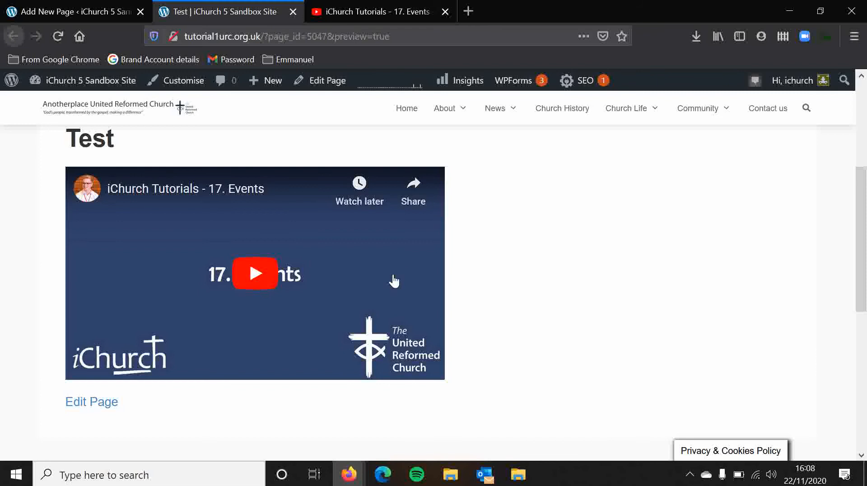
pyautogui.click(247, 279)
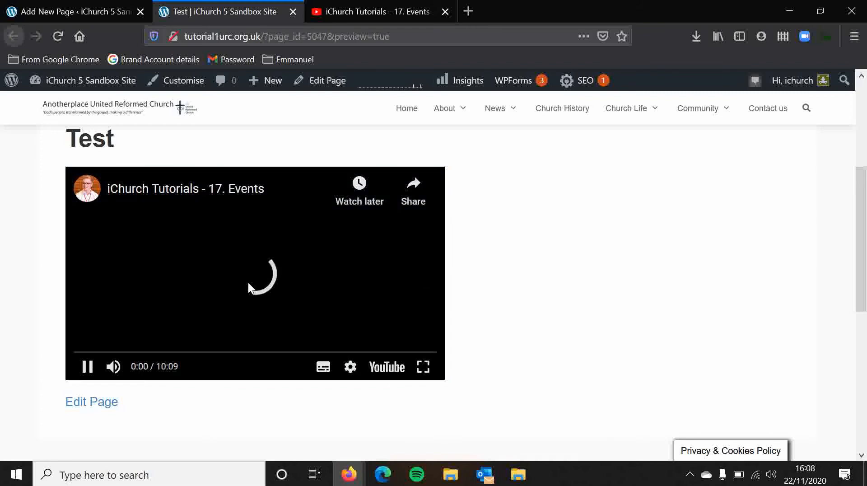
pyautogui.click(87, 366)
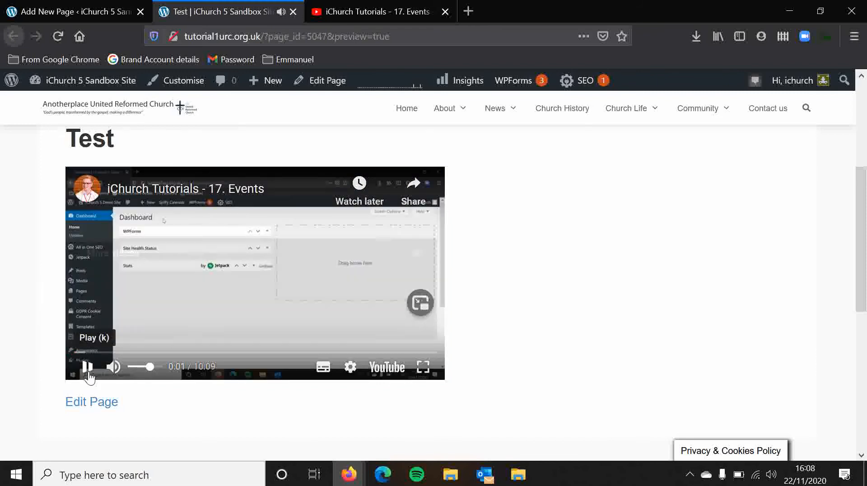
pyautogui.click(112, 367)
pyautogui.click(416, 253)
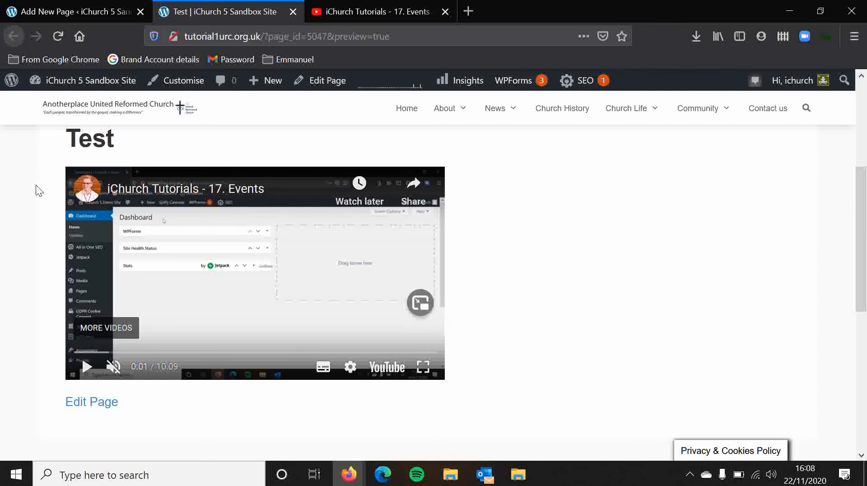
# - Return to the "iChurch Tutorials - 17. Events" video on YouTube and close its embed code dialog
pyautogui.click(364, 17)
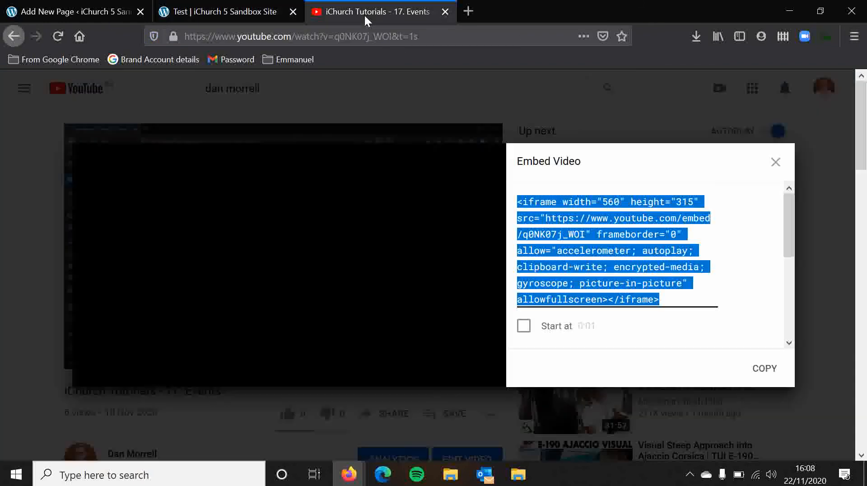
pyautogui.click(776, 162)
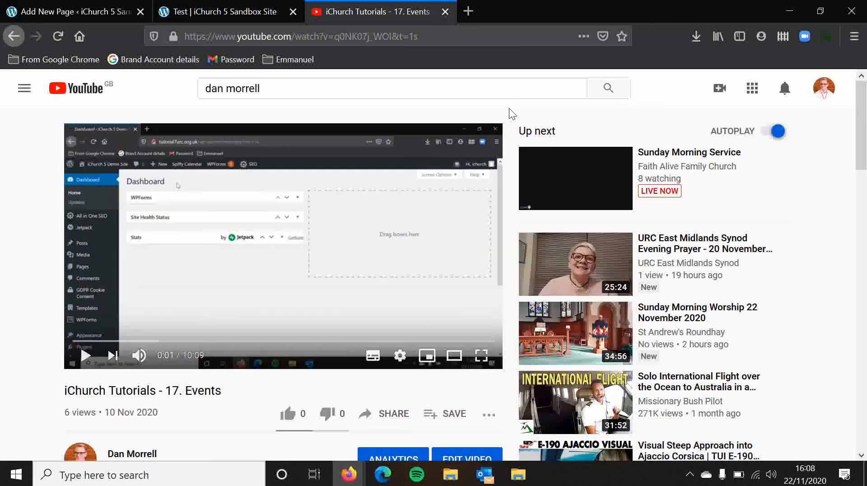
pyautogui.scroll(-3, 150, 365)
pyautogui.scroll(3, 281, 361)
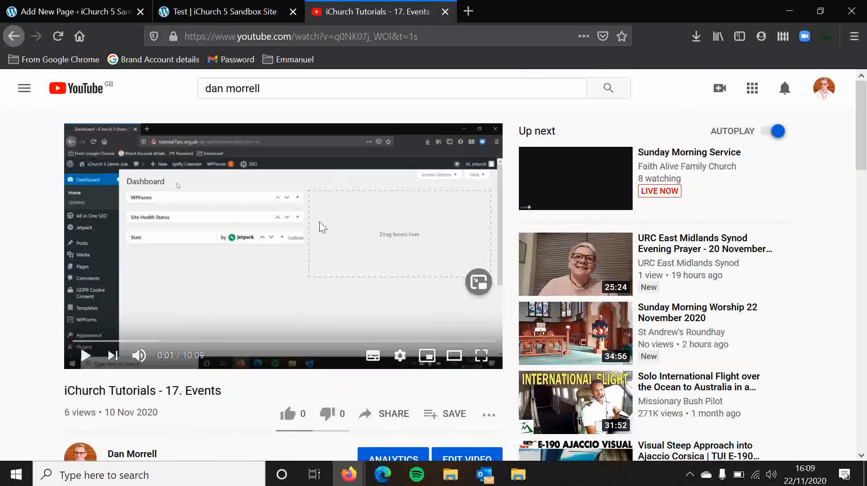
pyautogui.scroll(-5, 270, 338)
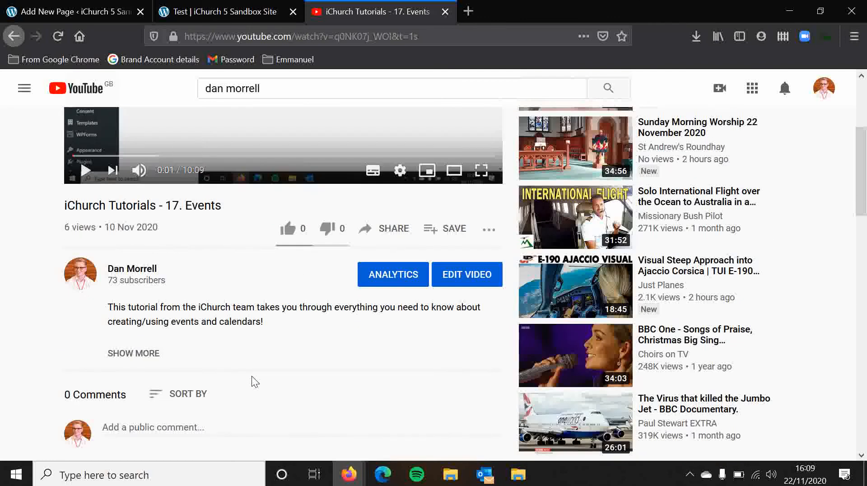
pyautogui.click(489, 204)
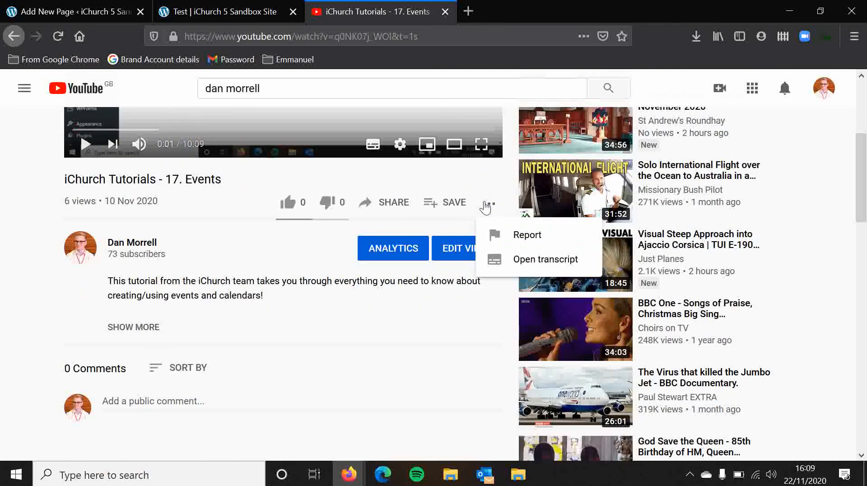
pyautogui.click(833, 95)
pyautogui.click(514, 94)
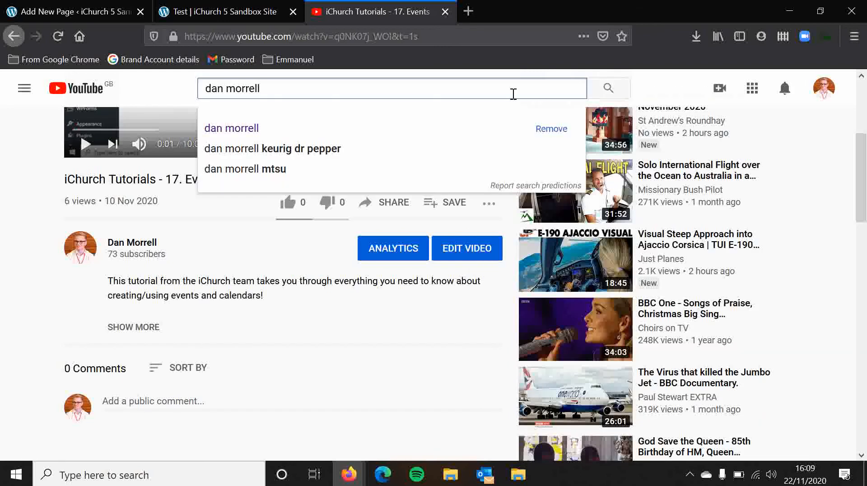
pyautogui.click(684, 84)
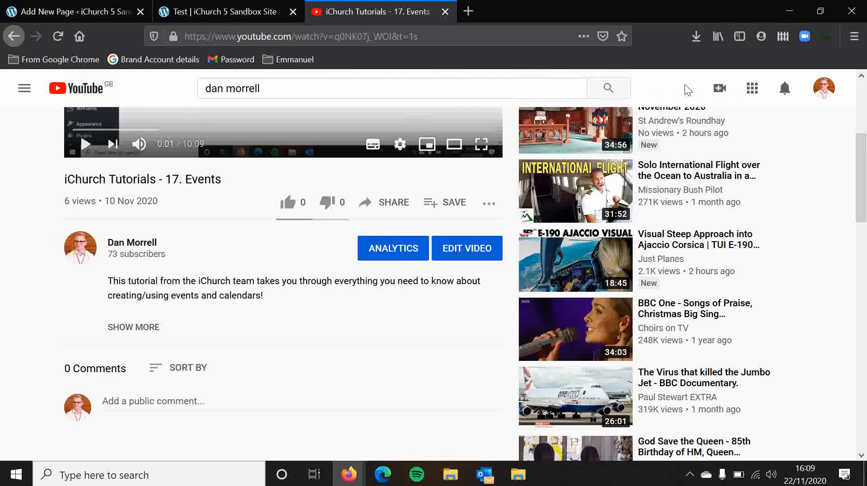
pyautogui.scroll(3, 684, 84)
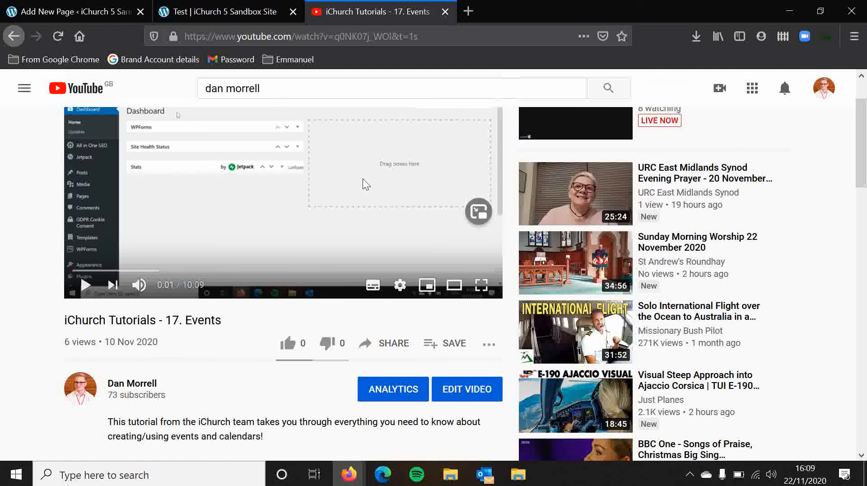
pyautogui.scroll(2, 24, 180)
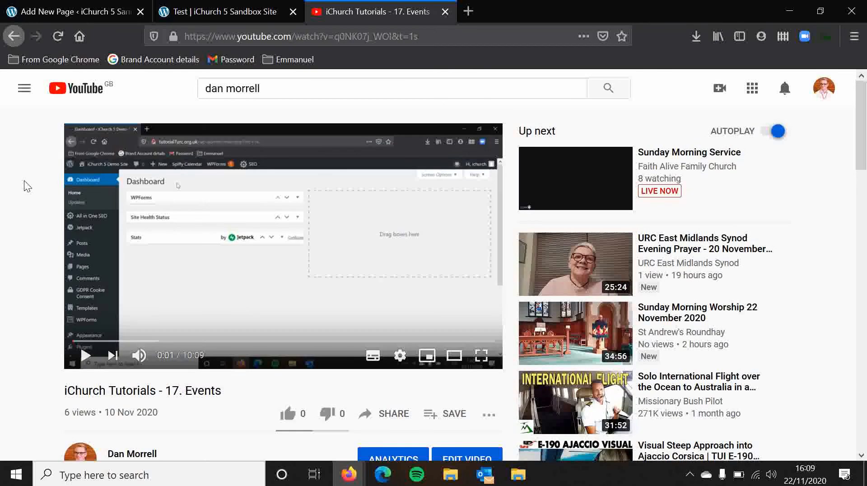
# - Go to the account's own YouTube channel and open the full "iChurch Tutorials" playlist from its created playlists
pyautogui.click(822, 96)
pyautogui.click(722, 170)
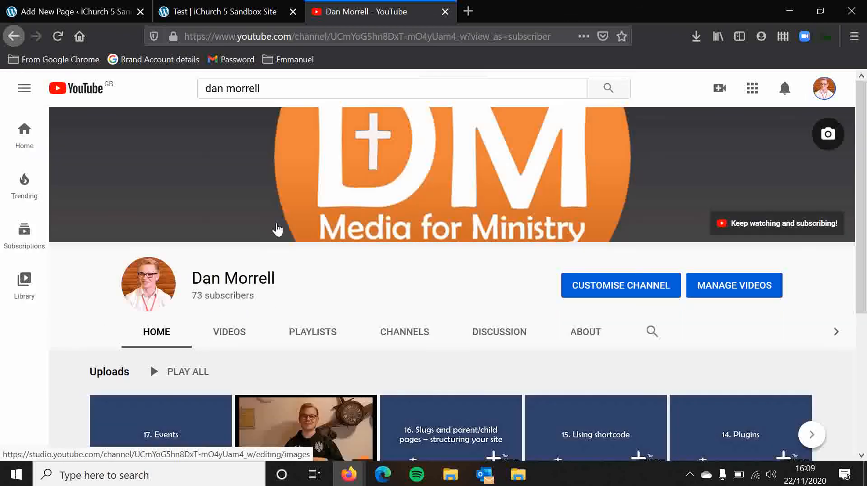
pyautogui.click(316, 348)
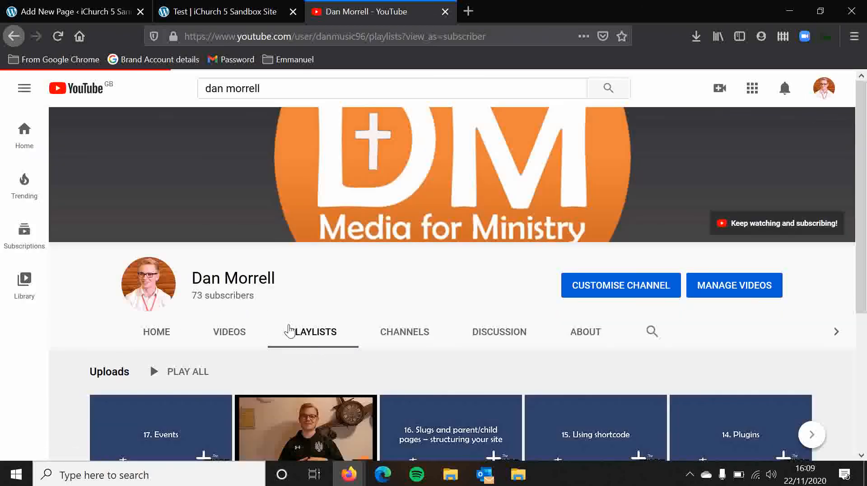
pyautogui.scroll(-5, 277, 295)
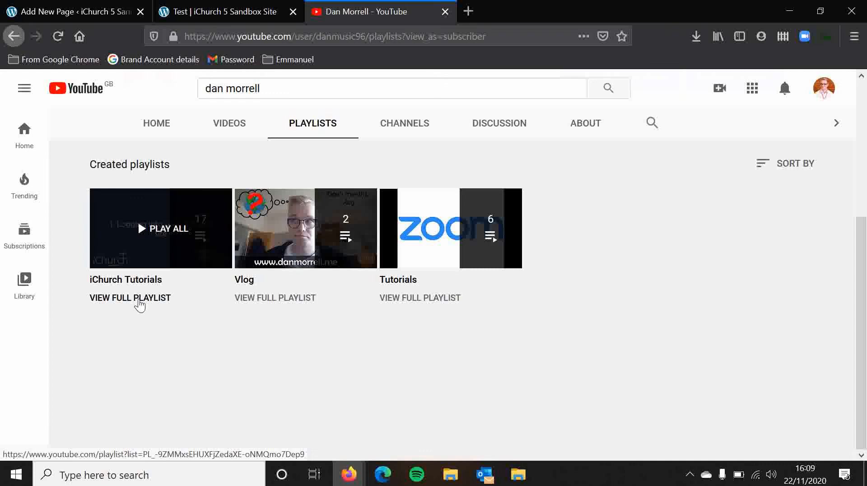
pyautogui.click(139, 302)
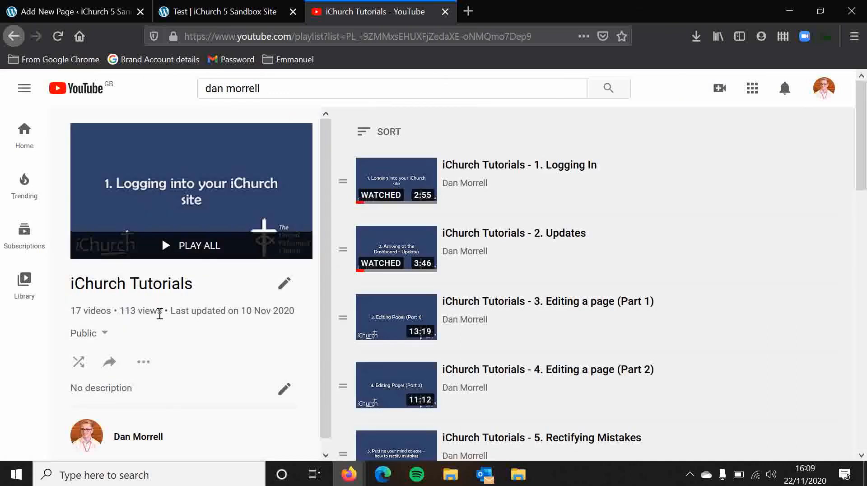
# - Bring up the playlist's embed code from its sharing options and review the code and embed options
pyautogui.click(110, 364)
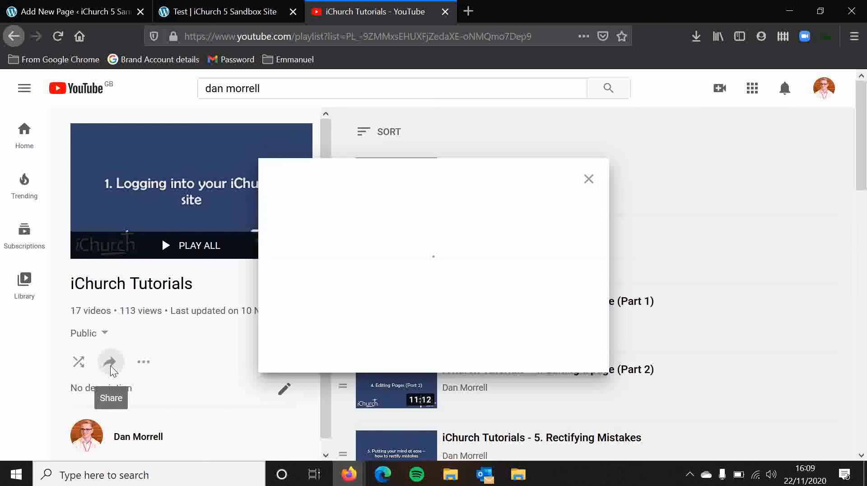
pyautogui.click(298, 246)
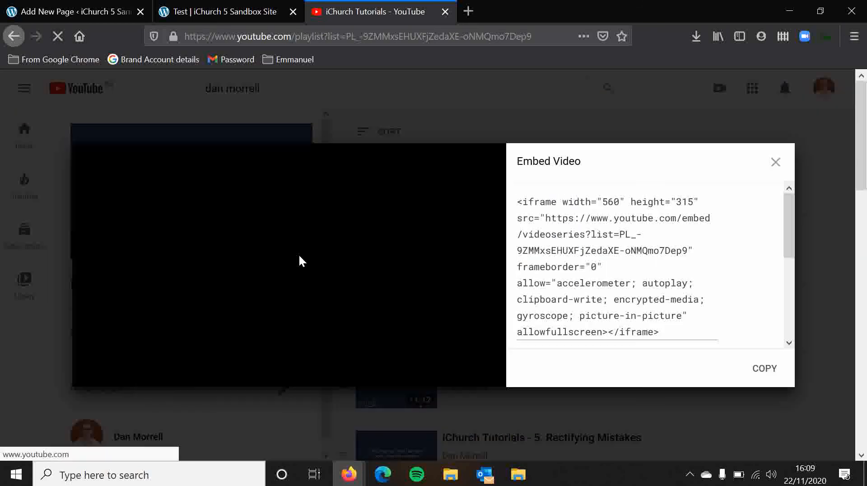
pyautogui.scroll(-1, 609, 247)
pyautogui.scroll(-5, 612, 249)
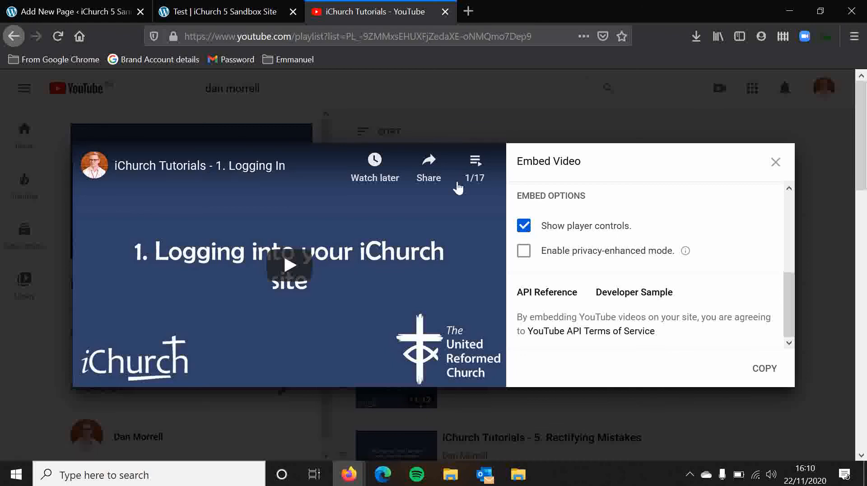
# - Look through the list of videos inside the playlist's embed preview and close the list
pyautogui.click(484, 172)
pyautogui.scroll(-10, 407, 233)
pyautogui.scroll(-2, 392, 238)
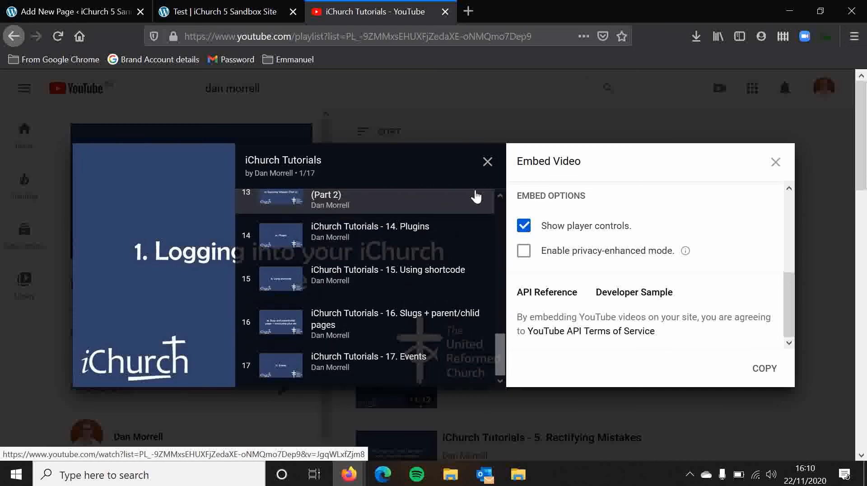
pyautogui.click(487, 162)
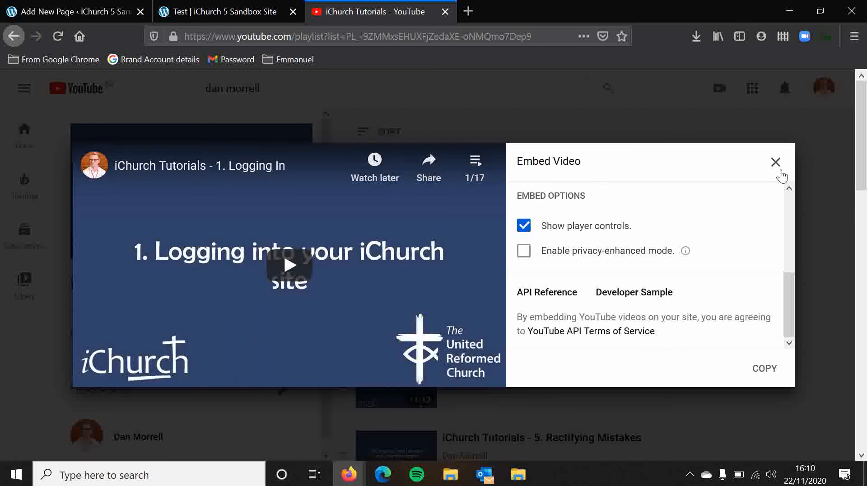
# - Close the playlist's embed dialog and the YouTube page, and return to editing the "Test" page in WordPress
pyautogui.click(776, 167)
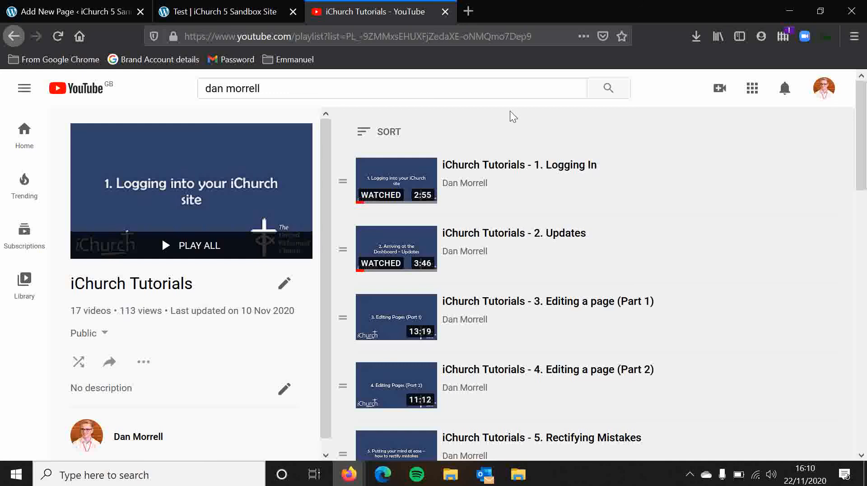
pyautogui.click(444, 11)
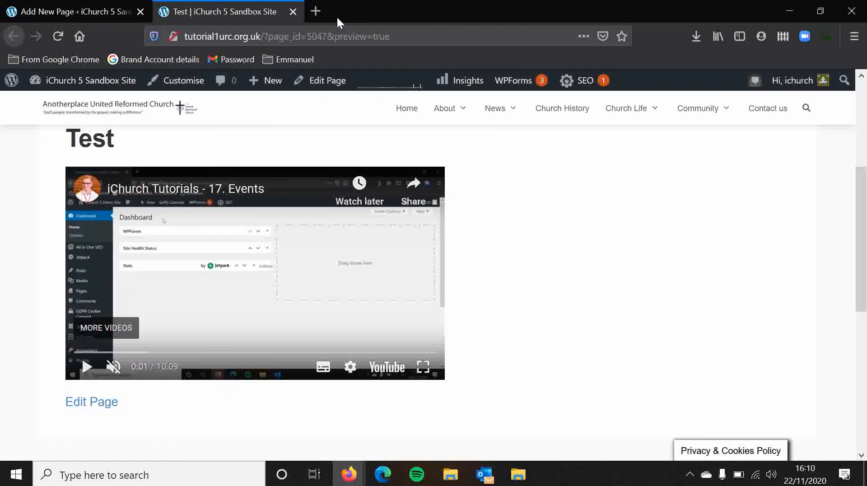
pyautogui.click(81, 6)
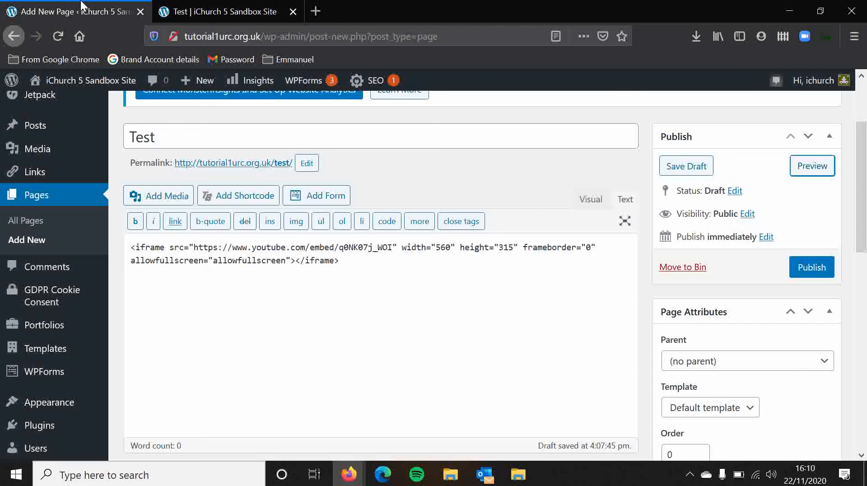